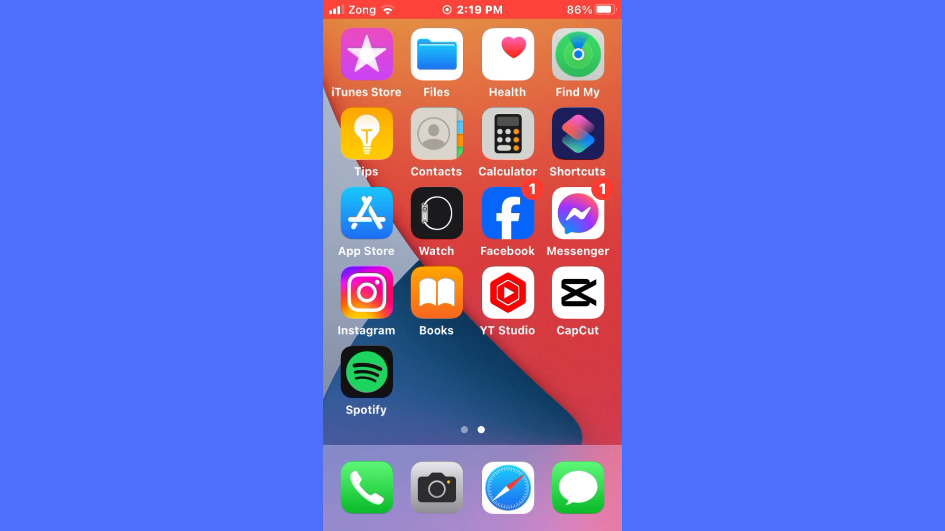
Flip between the two home pages, ending on page one with the widgets and Settings icon
left_click_drag(369, 354, 576, 354)
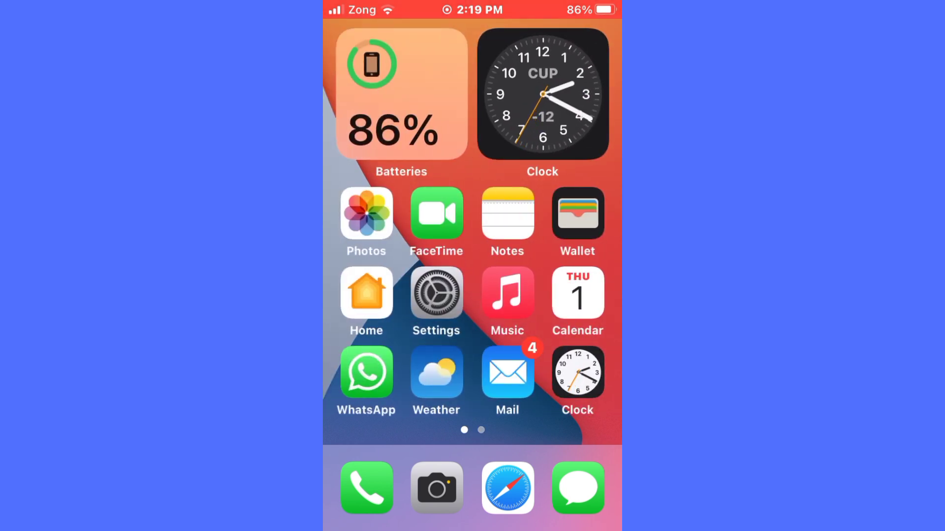
left_click_drag(562, 354, 472, 354)
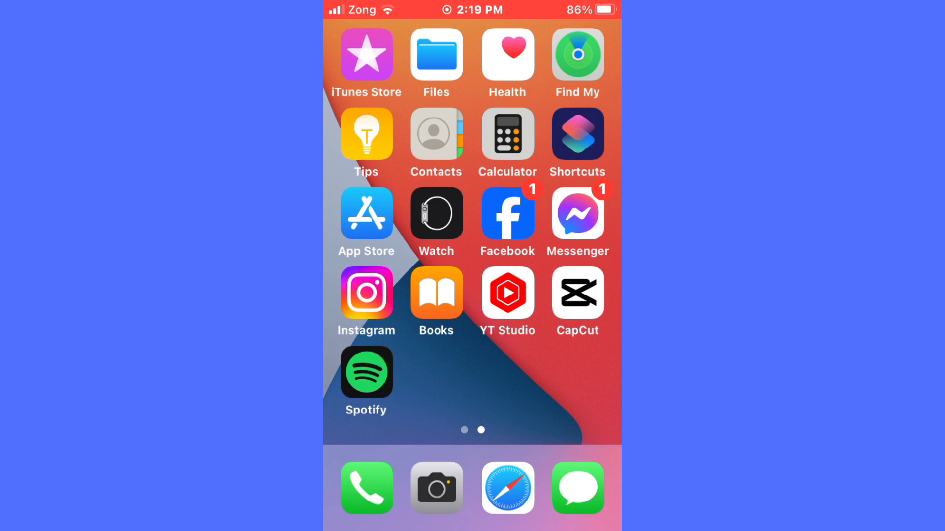
left_click_drag(369, 354, 577, 355)
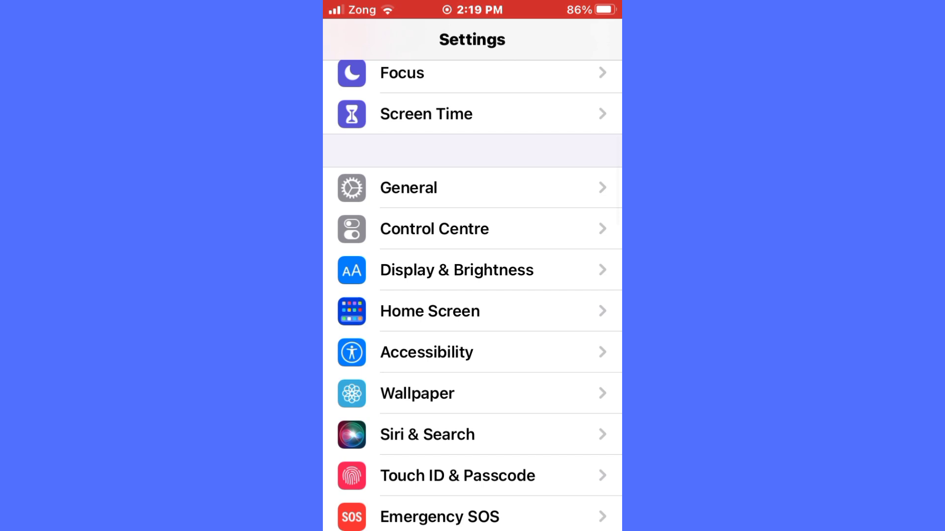
Start an iPhone software update check from General > Software Update
left_click(473, 190)
left_click(473, 155)
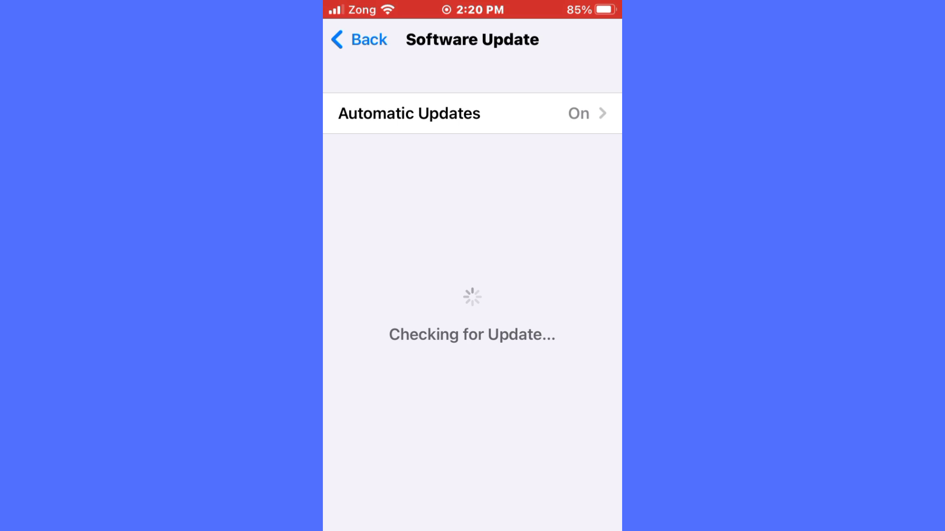
View the Transfer or Reset iPhone reset choices, cancel without resetting, and head back
left_click(358, 39)
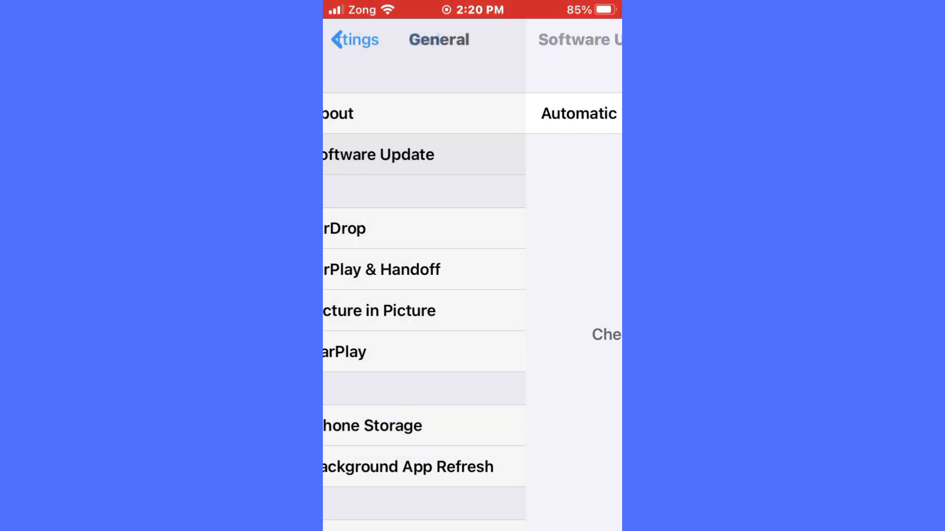
scroll(472, 296, "down", 3)
scroll(472, 295, "down", 5)
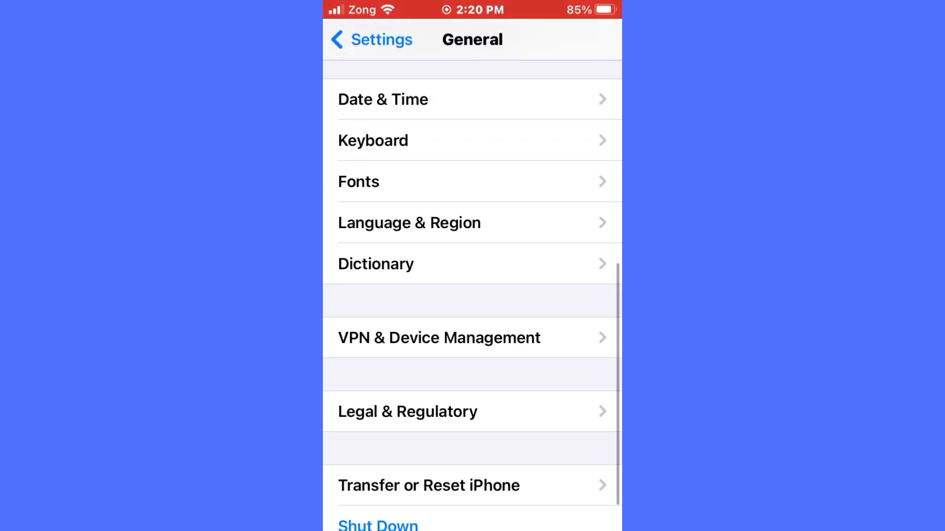
left_click(473, 434)
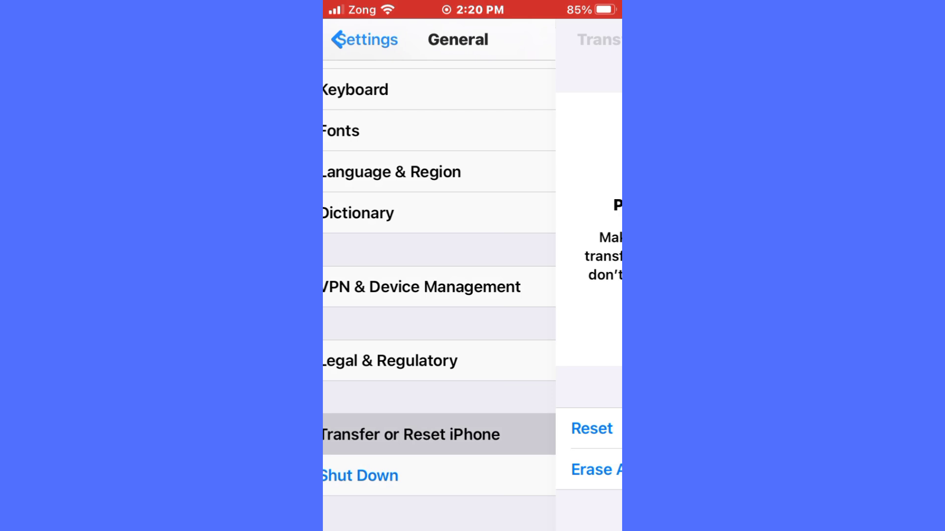
left_click(473, 428)
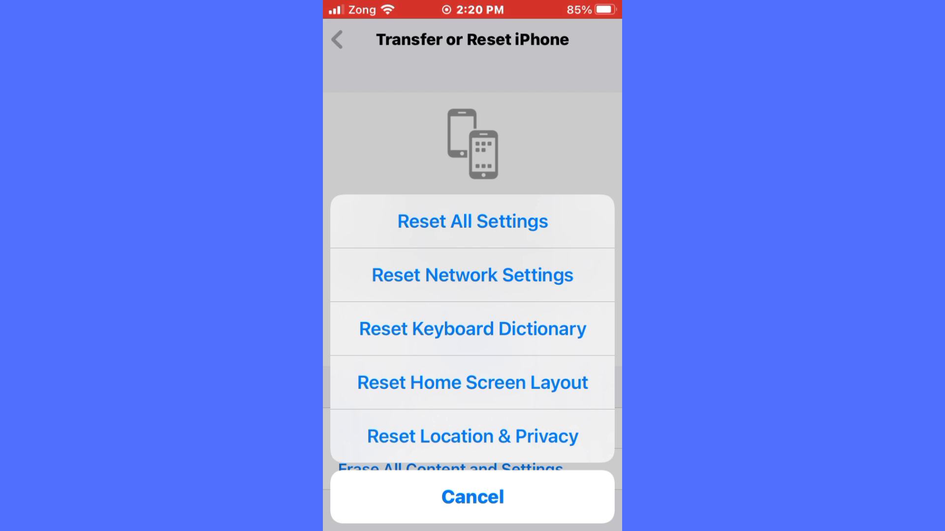
left_click(473, 497)
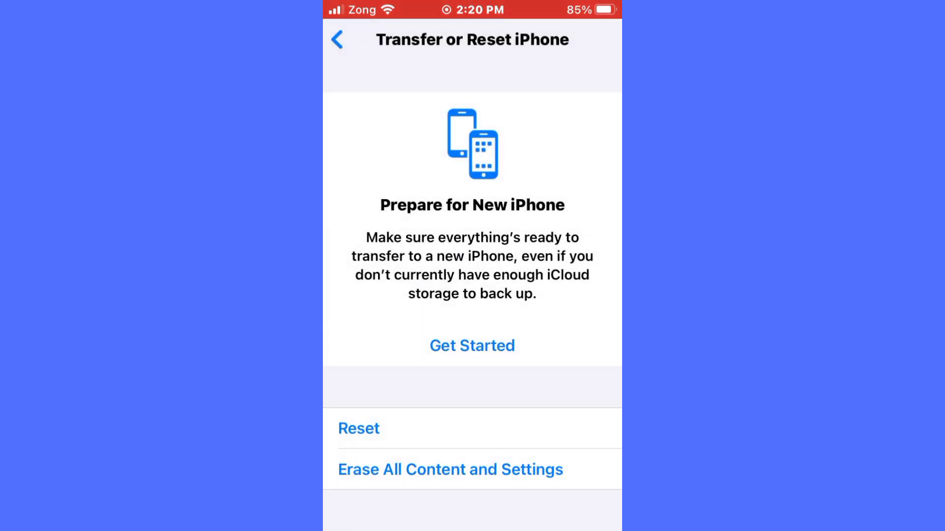
left_click(337, 39)
Clear Safari's history and website data from its settings page, keeping open tabs
left_click(348, 40)
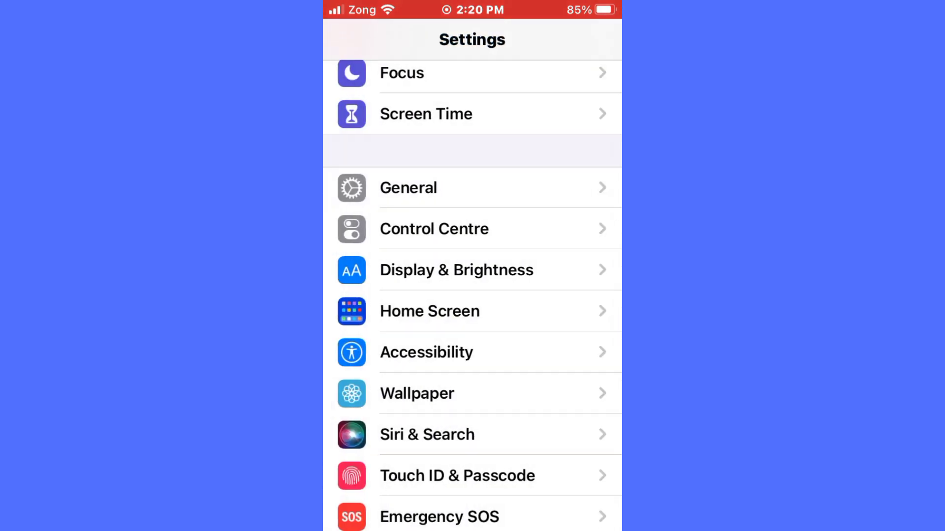
scroll(473, 295, "down", 10)
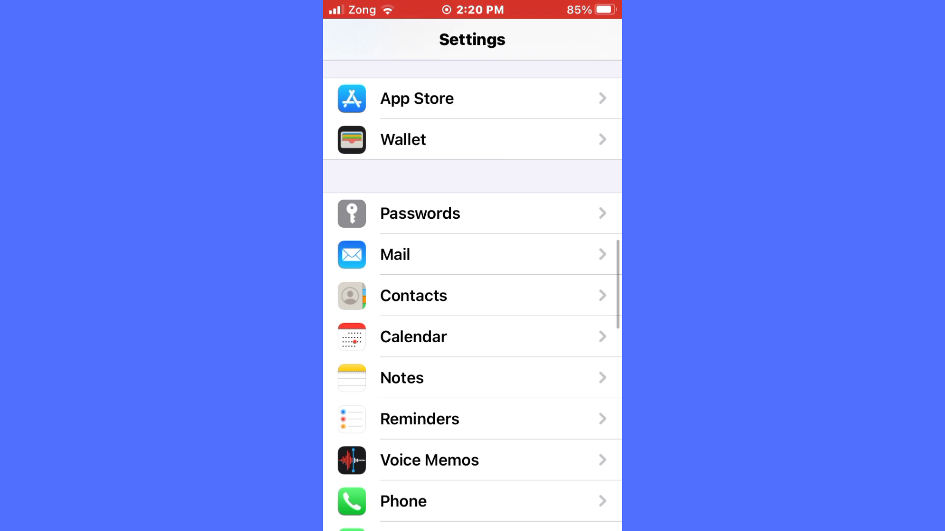
scroll(473, 295, "down", 8)
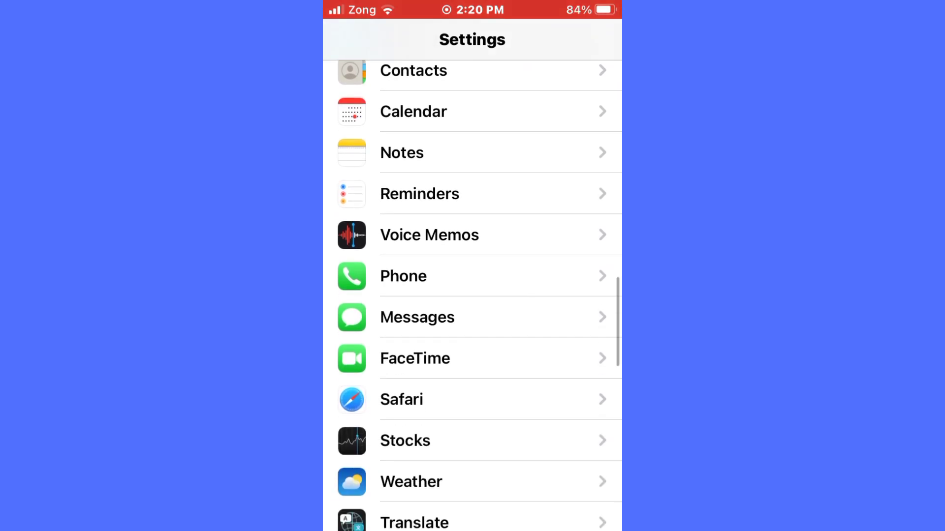
scroll(473, 296, "down", 3)
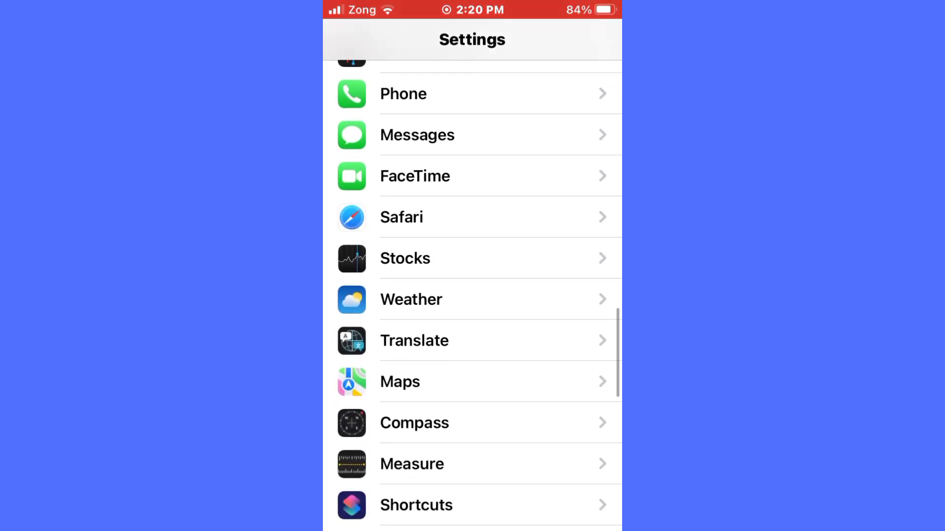
left_click(472, 217)
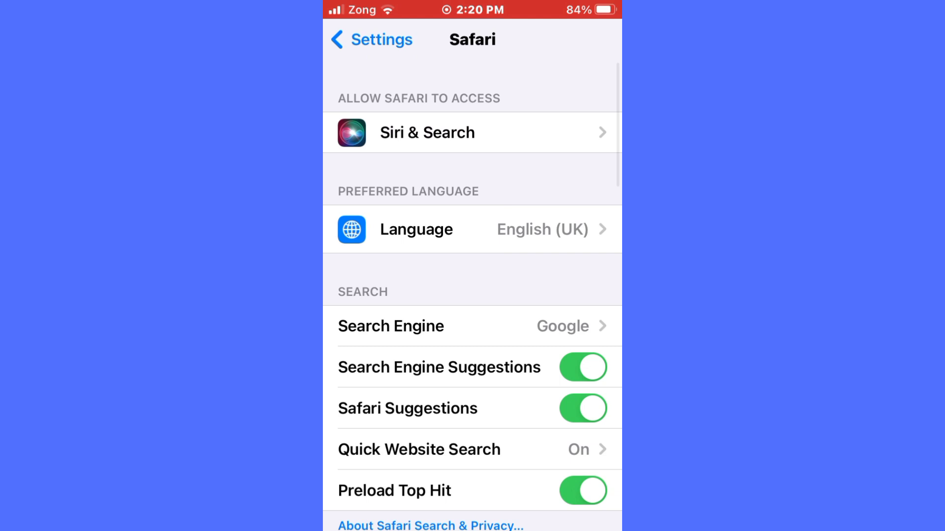
scroll(473, 296, "down", 3)
scroll(473, 295, "down", 10)
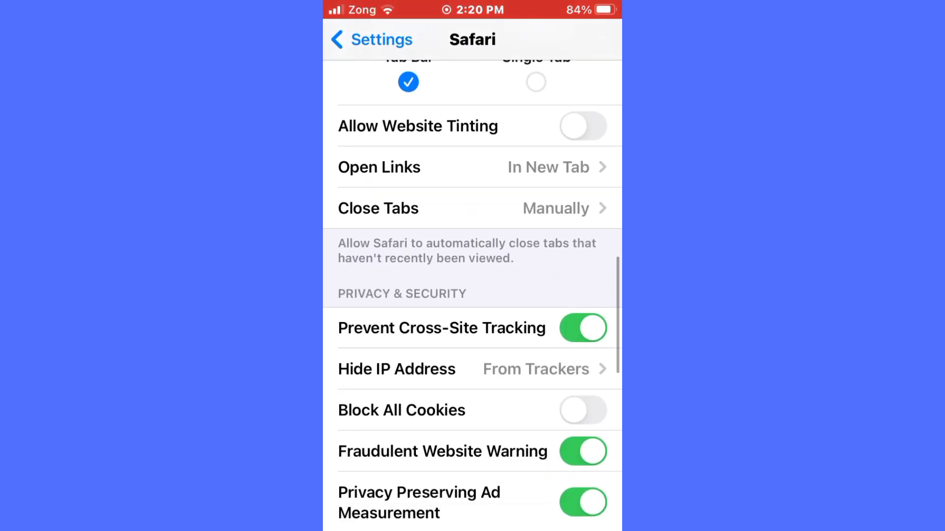
scroll(472, 295, "down", 1)
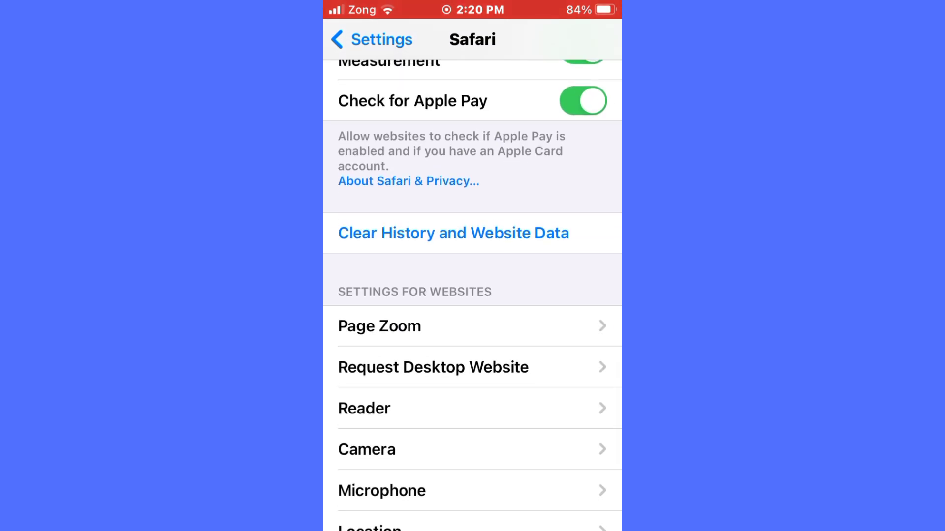
left_click(454, 234)
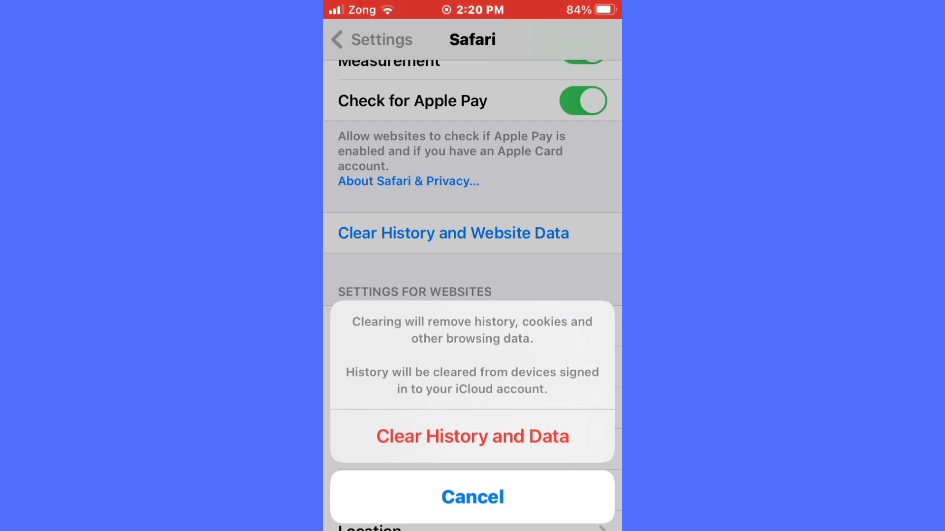
left_click(472, 436)
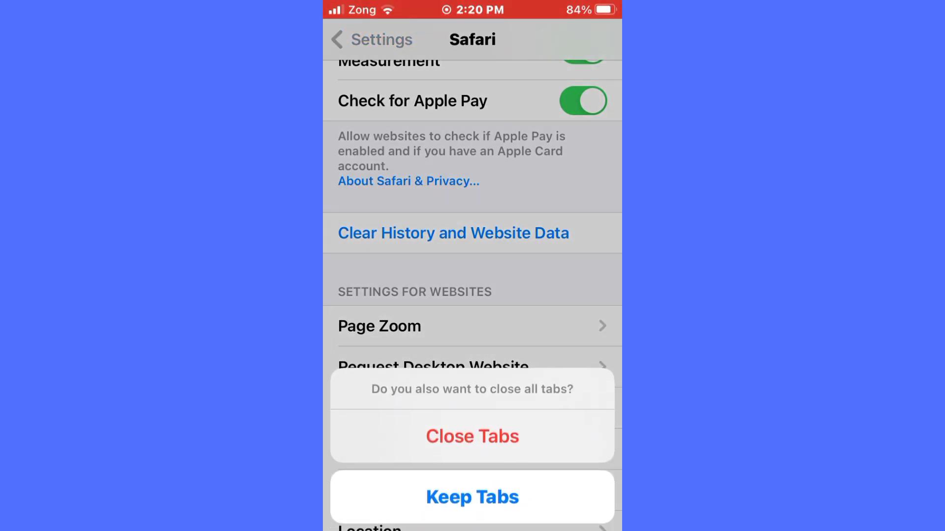
left_click(472, 436)
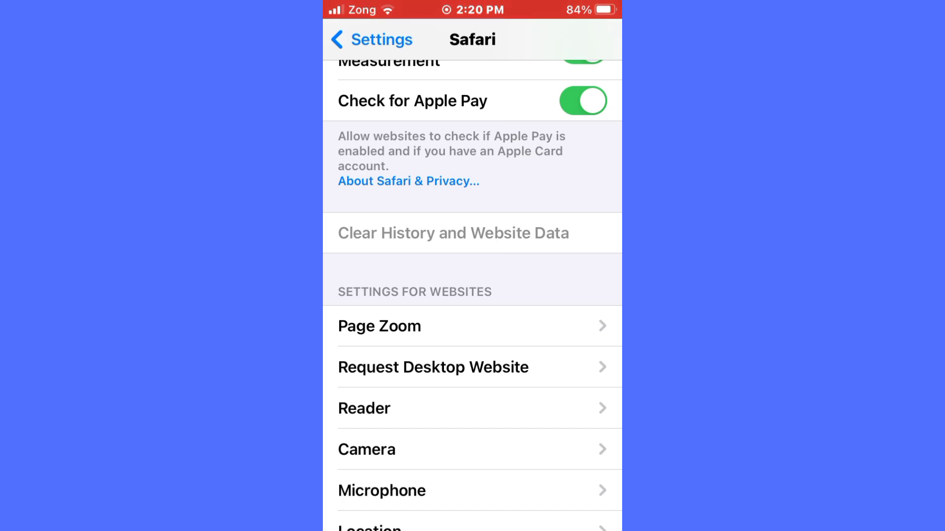
Leave Settings for the Home Screen and swipe between both pages, ending on page one
key("super")
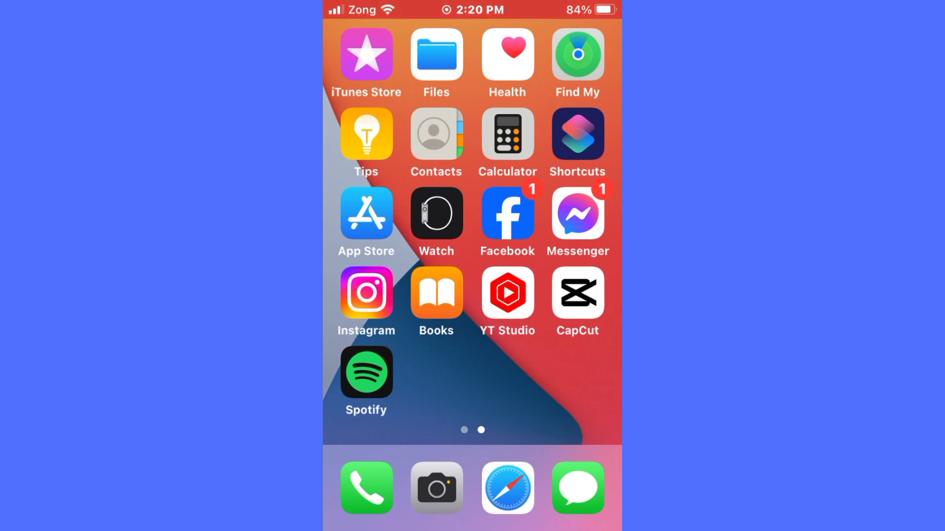
left_click_drag(369, 369, 576, 369)
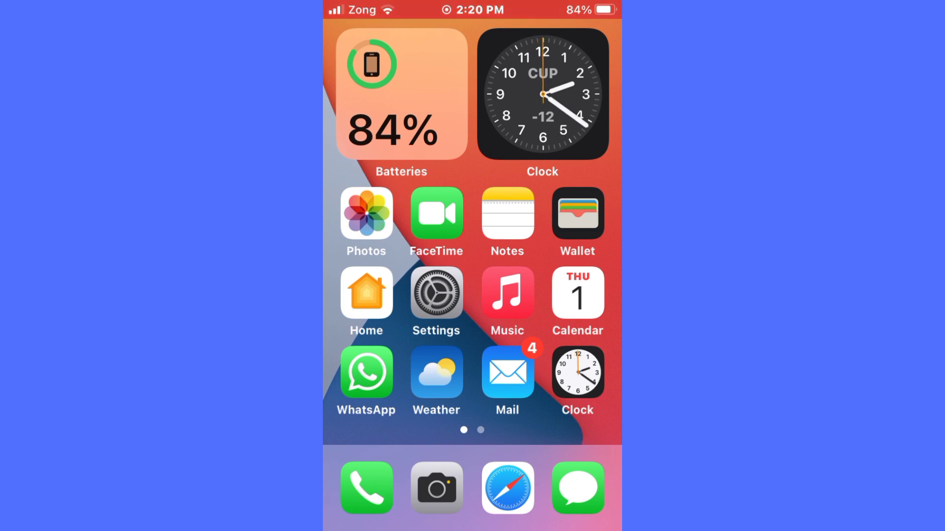
left_click_drag(576, 369, 370, 369)
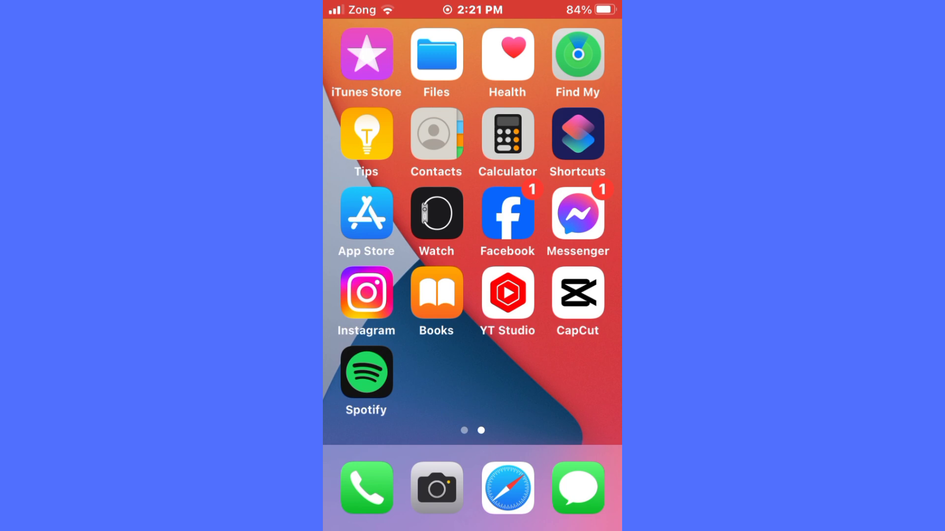
left_click_drag(370, 370, 576, 369)
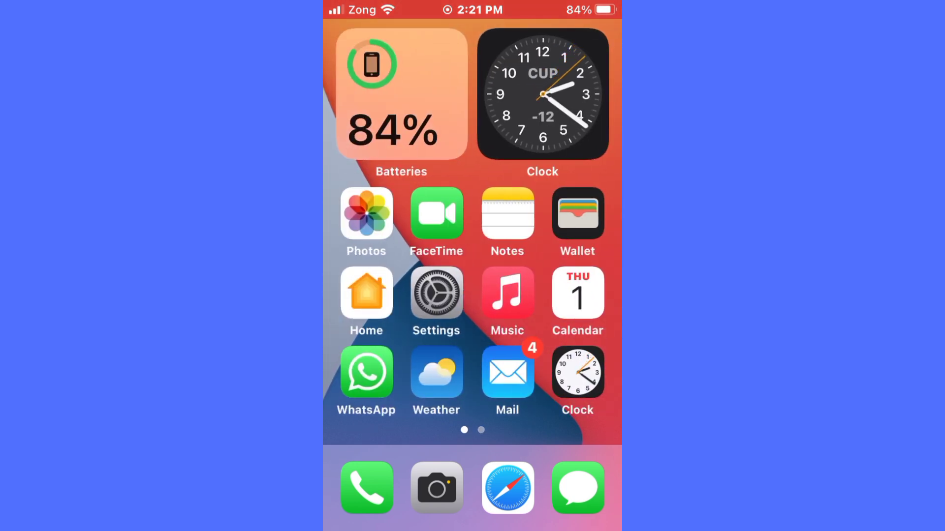
left_click_drag(576, 369, 369, 369)
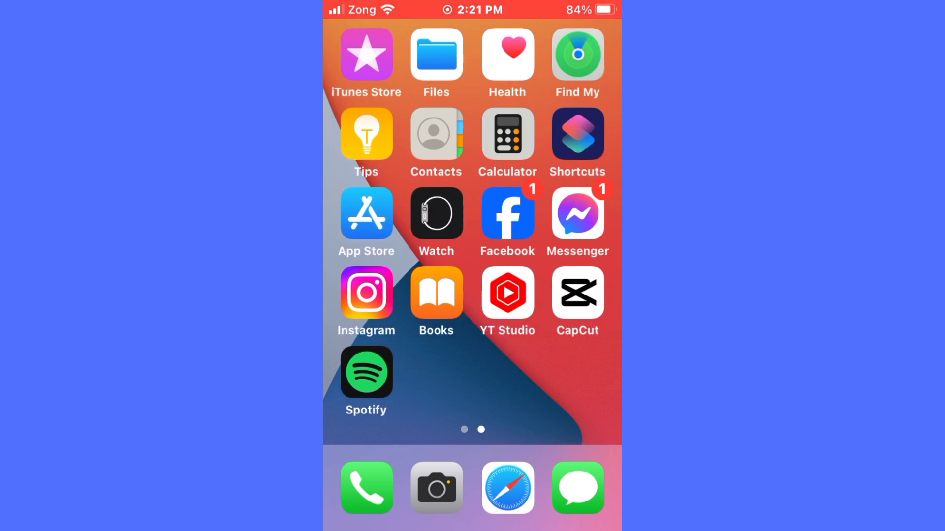
left_click_drag(370, 370, 576, 369)
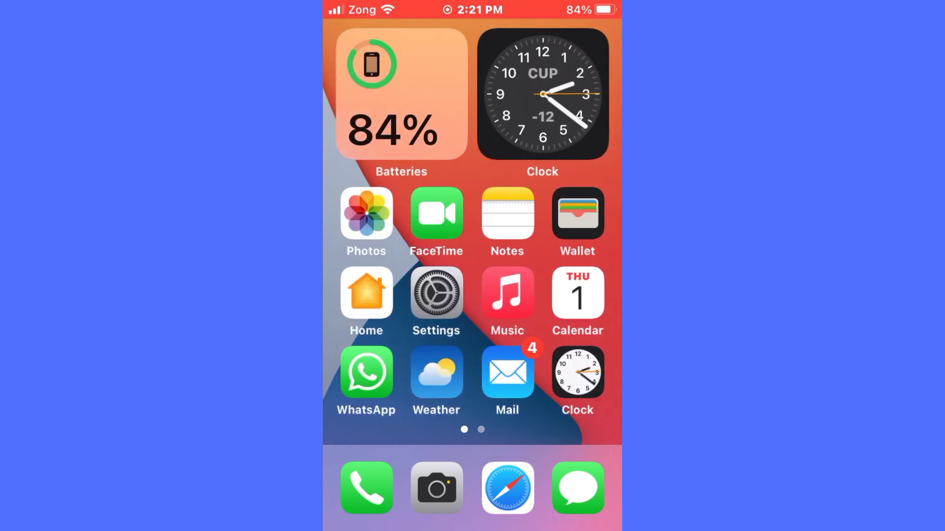
Run General > Software Update, which finds iOS 15.8.3, then return to General
left_click(436, 293)
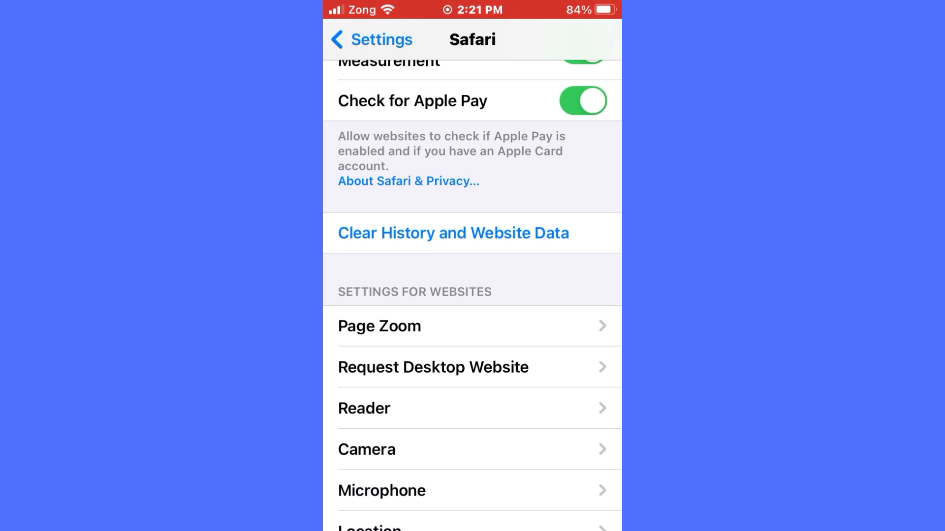
left_click(373, 39)
scroll(473, 296, "up", 8)
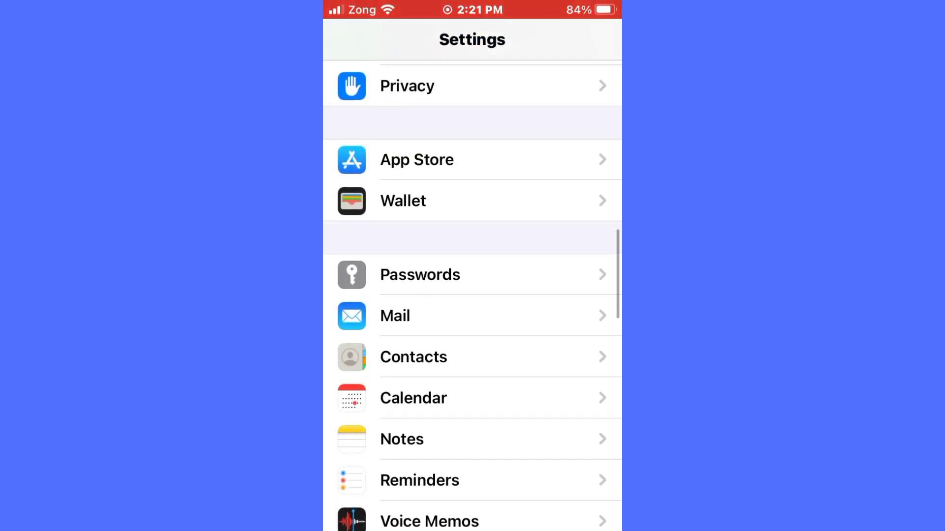
left_click(473, 81)
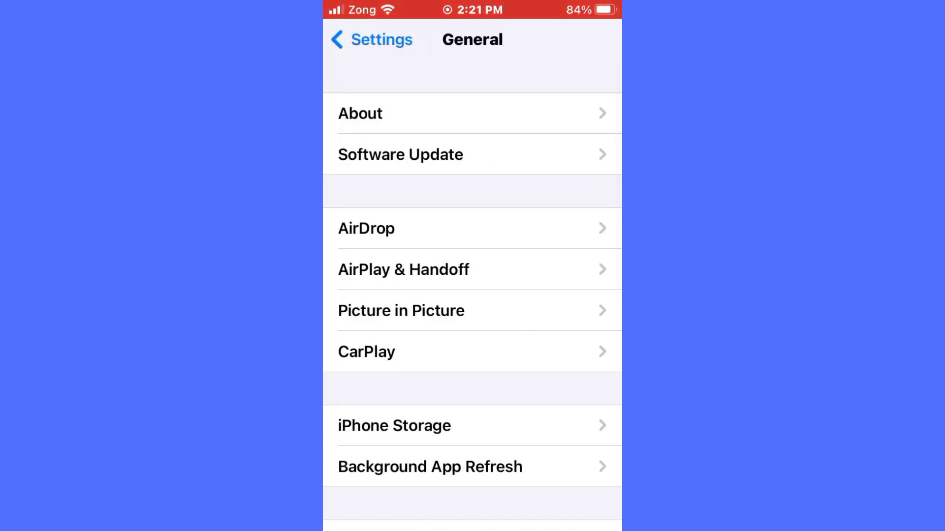
left_click(473, 151)
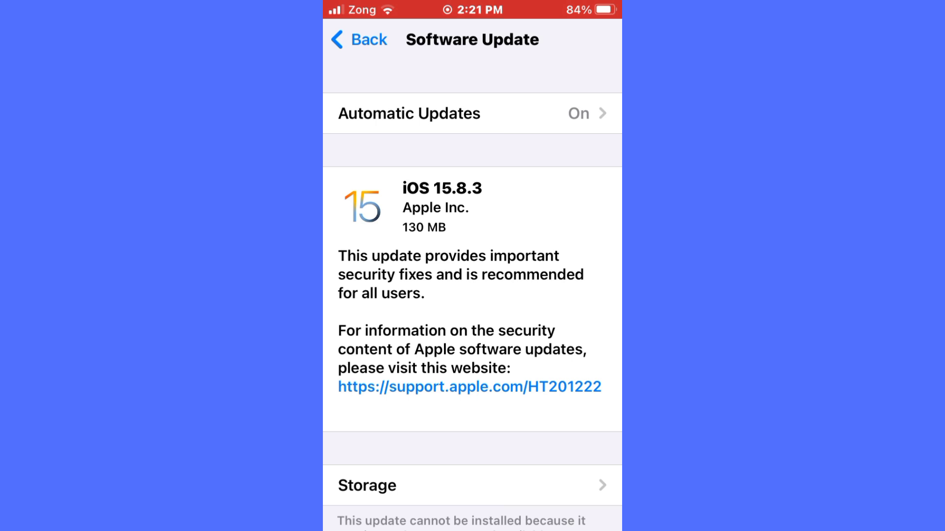
left_click(359, 40)
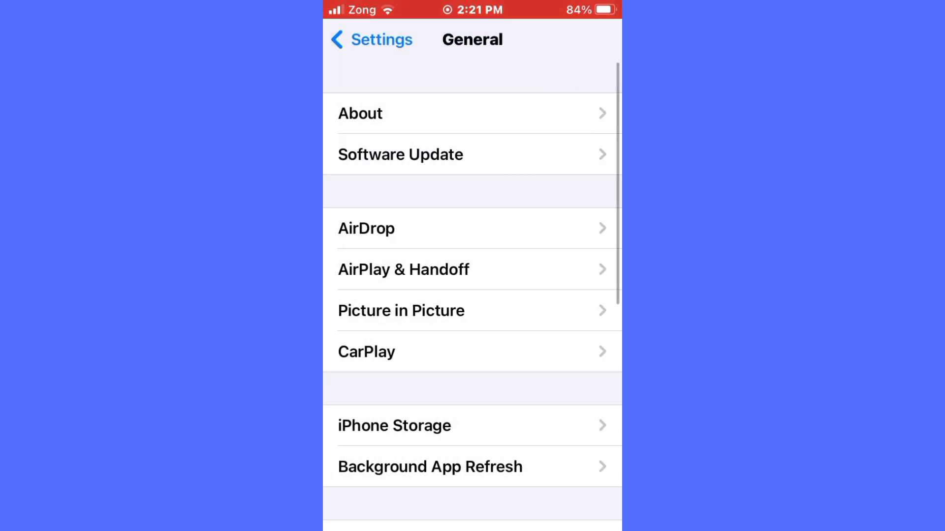
scroll(473, 296, "down", 3)
scroll(473, 295, "down", 3)
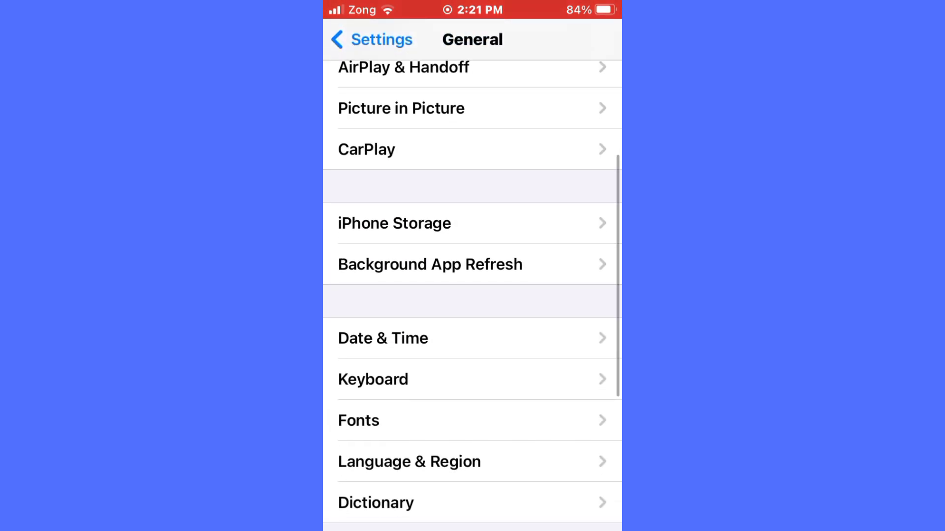
Review iPhone Storage (14.8 GB of 16 GB used), then exit to the Home Screen
left_click(473, 223)
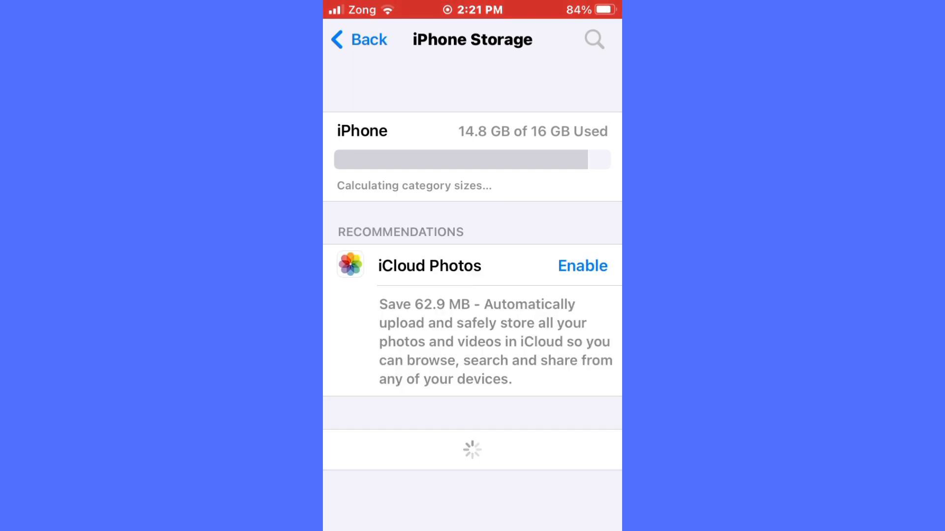
scroll(473, 295, "down", 10)
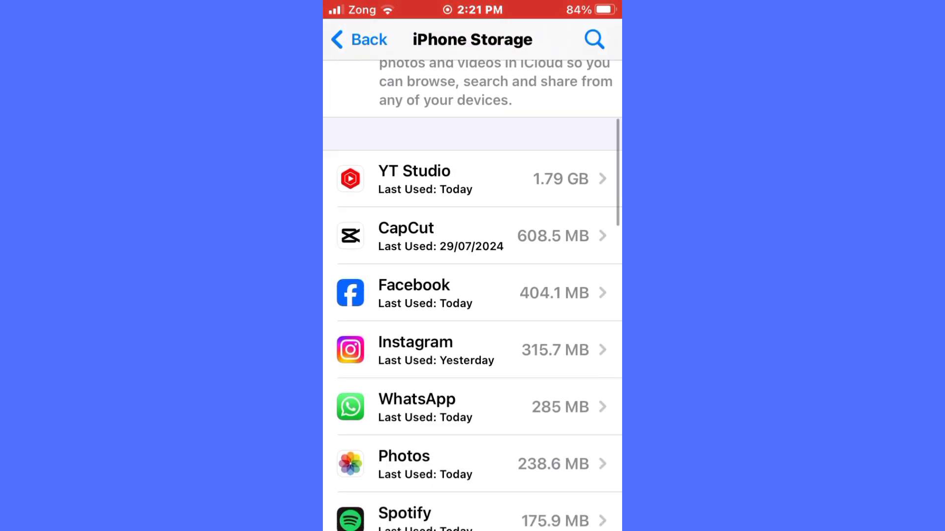
scroll(472, 295, "down", 5)
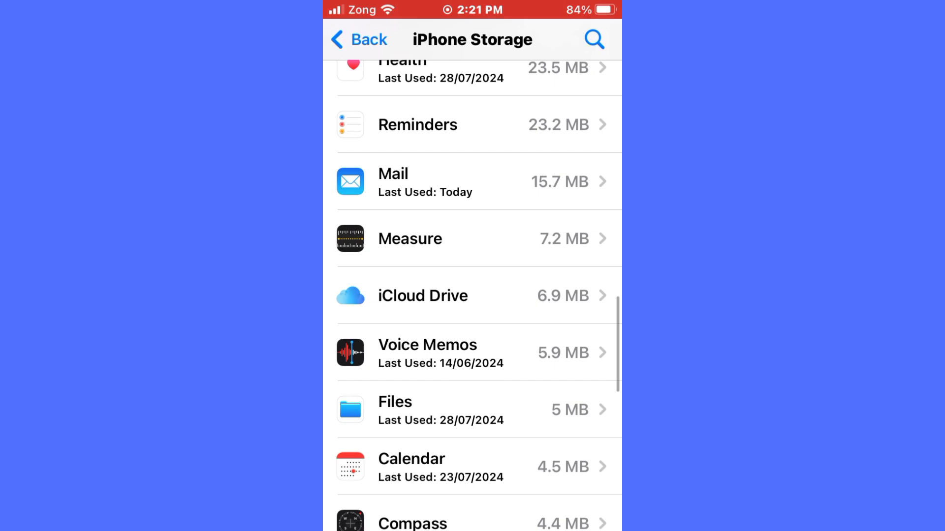
scroll(472, 296, "up", 8)
scroll(473, 296, "up", 10)
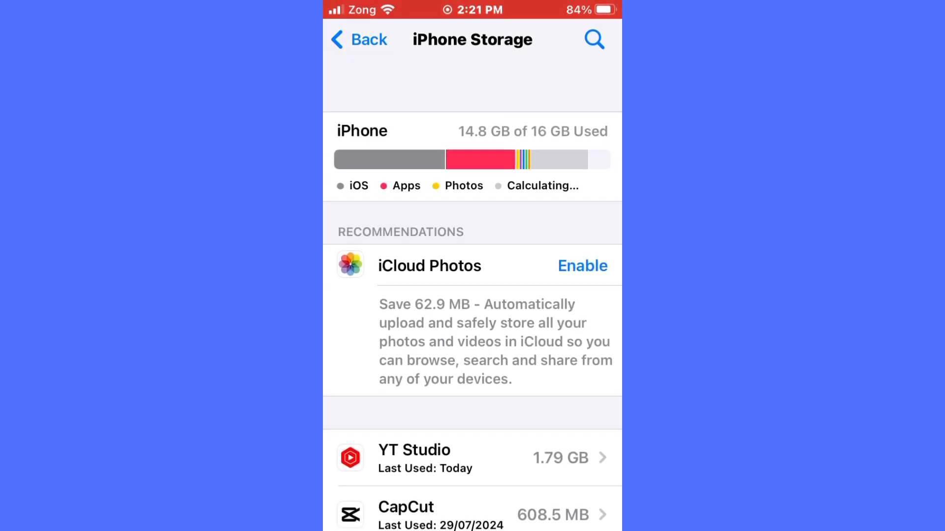
key("super")
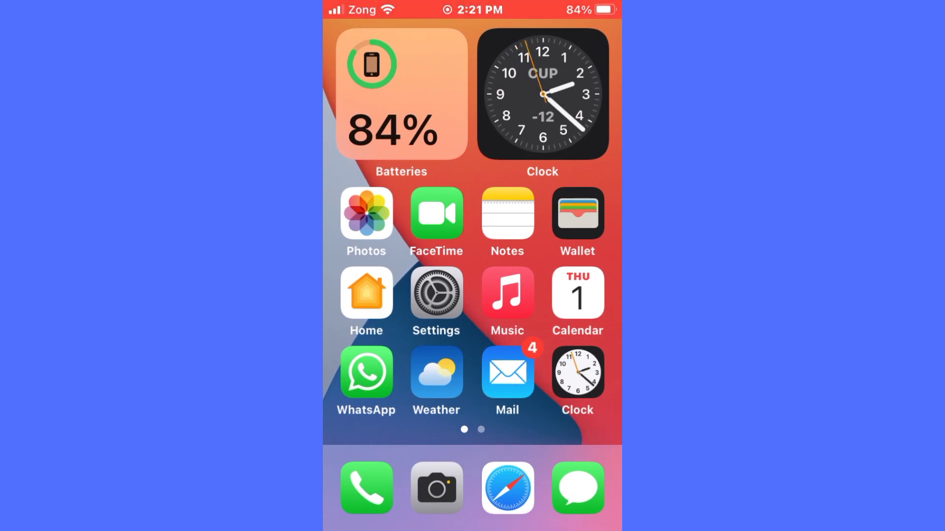
Swipe to the second home page with Facebook, YT Studio, CapCut and Spotify
left_click_drag(575, 310, 369, 310)
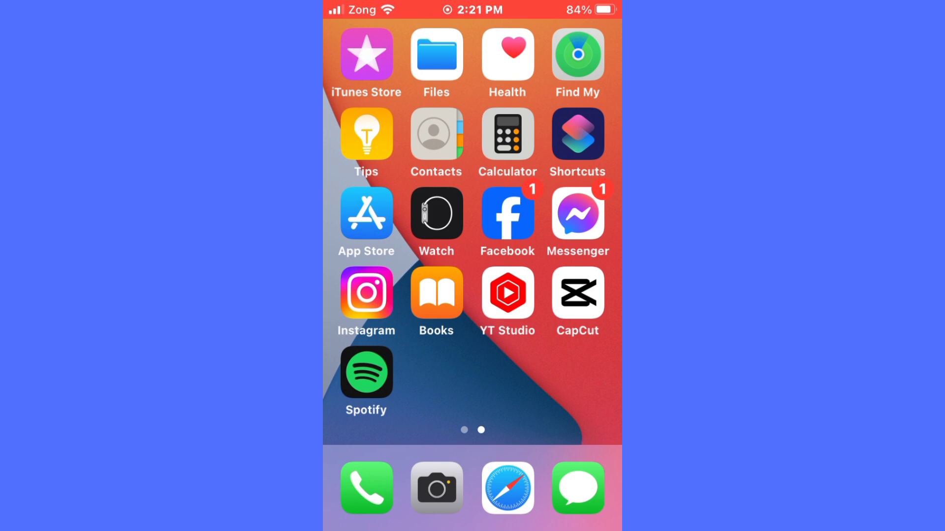